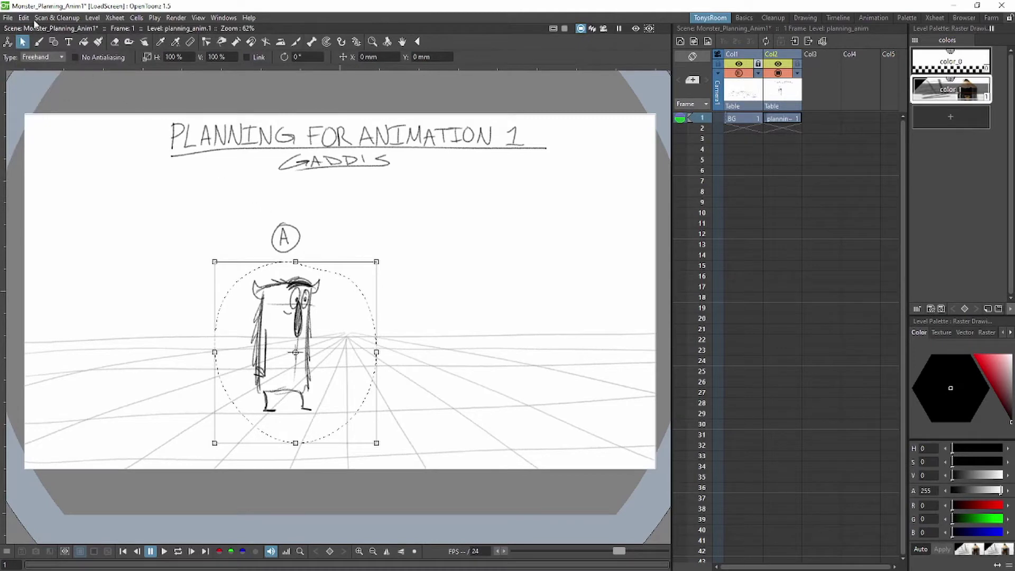
Step: Copy the selected monster sketch and place the pasted duplicate on the same ground level, right of the original
click(24, 18)
click(56, 85)
key(ctrl+v)
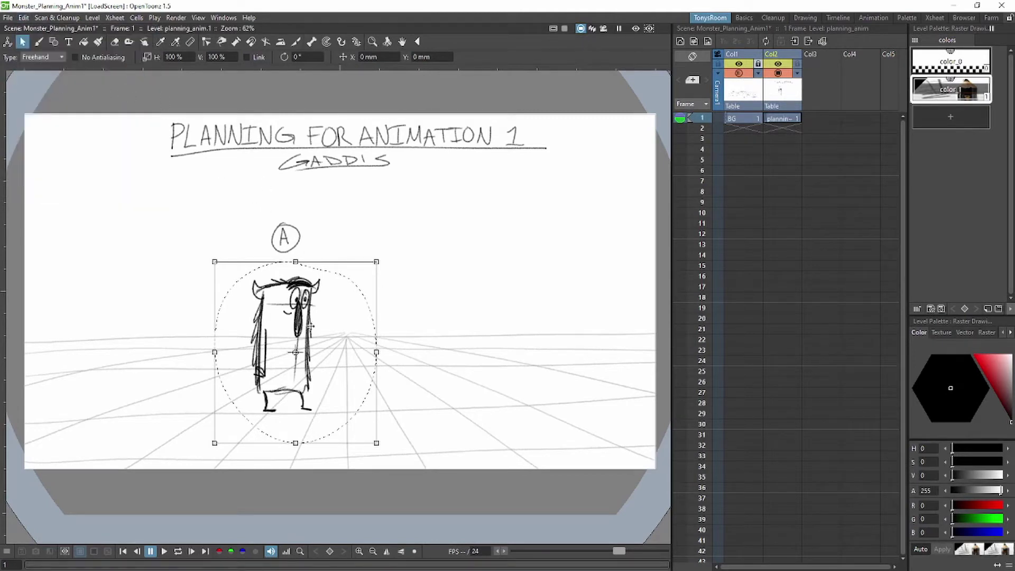
mouse_move(309, 333)
mouse_down()
mouse_move(510, 334)
mouse_move(485, 335)
mouse_up()
click(464, 228)
Step: Brush a circled letter B above the duplicated monster and draw a curved arrow from A to B
key(b)
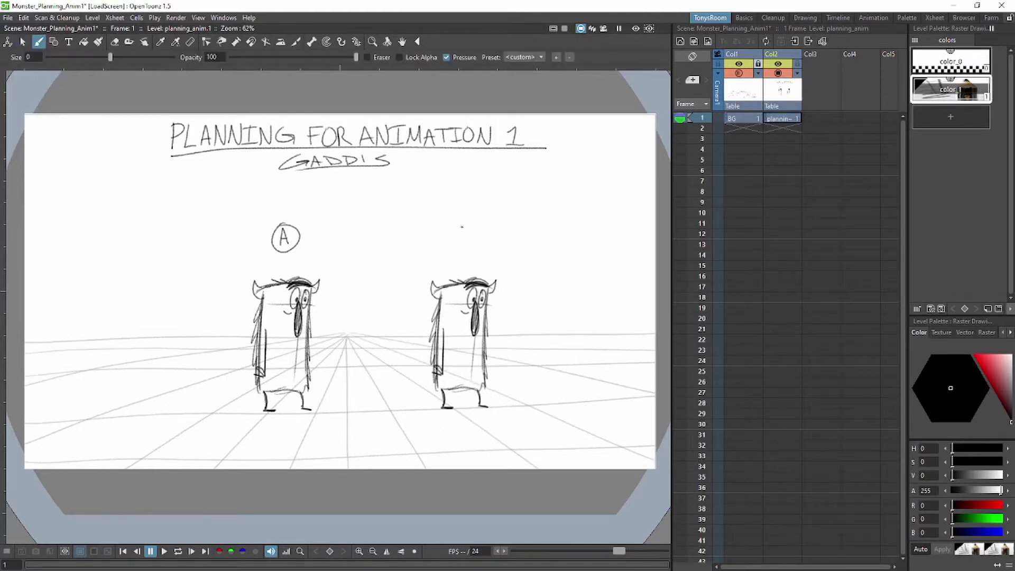
mouse_move(458, 224)
mouse_down()
mouse_move(458, 242)
mouse_move(462, 222)
mouse_up()
mouse_move(314, 230)
mouse_down()
mouse_move(433, 220)
mouse_move(426, 229)
mouse_up()
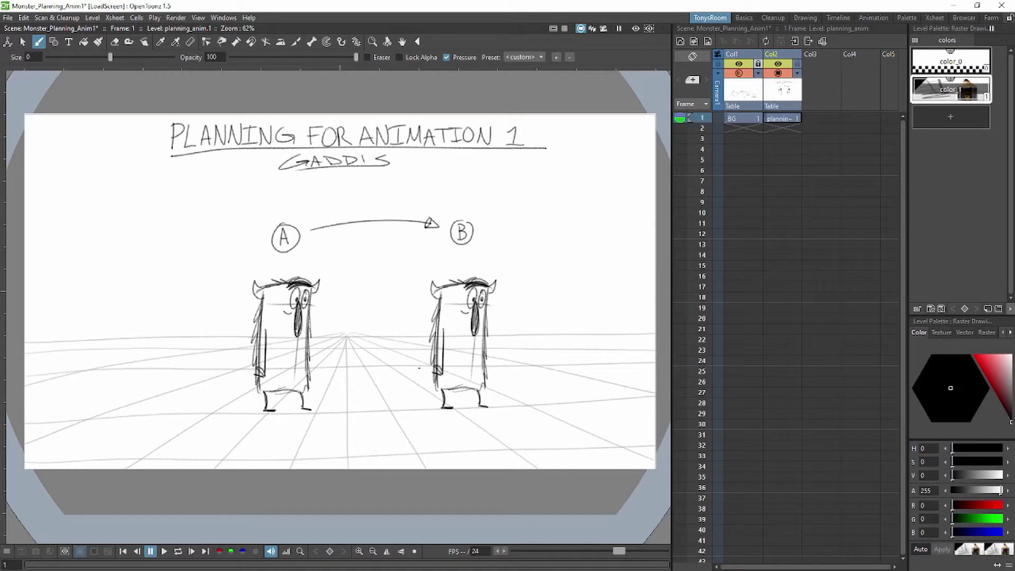
Step: Handwrite a dashed list beside the B monster with the entries Walk, Run, Jump, Slide and Crawl
mouse_move(524, 178)
mouse_down()
mouse_move(539, 176)
mouse_move(540, 232)
mouse_up()
drag(544, 167, 568, 181)
mouse_move(572, 165)
mouse_down()
mouse_move(546, 197)
mouse_move(568, 194)
mouse_move(552, 215)
mouse_move(582, 222)
mouse_move(590, 213)
mouse_move(546, 240)
mouse_up()
mouse_move(559, 224)
mouse_down()
mouse_move(558, 239)
mouse_move(574, 225)
mouse_up()
mouse_move(577, 236)
mouse_down()
mouse_move(545, 258)
mouse_move(553, 262)
mouse_up()
drag(555, 255, 570, 263)
drag(573, 254, 586, 262)
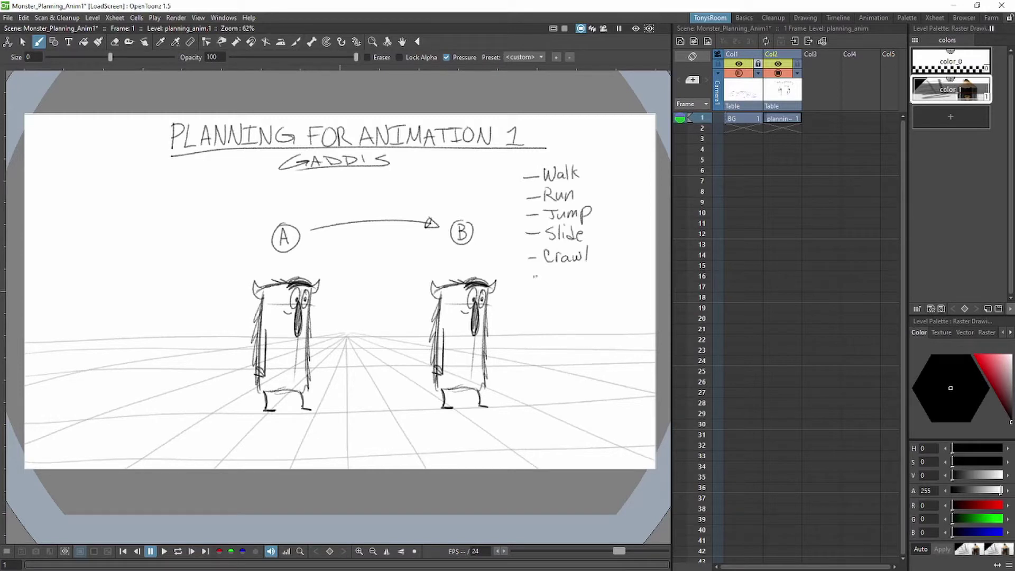
Step: Add the dashed entries Sneak and Dance below Crawl in the handwritten list
drag(528, 277, 561, 283)
drag(563, 275, 567, 282)
drag(577, 276, 578, 282)
drag(586, 273, 588, 282)
drag(524, 302, 545, 308)
drag(563, 300, 578, 306)
drag(582, 301, 587, 306)
Step: Add the dashed entries Roll, Flip and Moonwalk below Dance in the handwritten list
drag(525, 327, 538, 328)
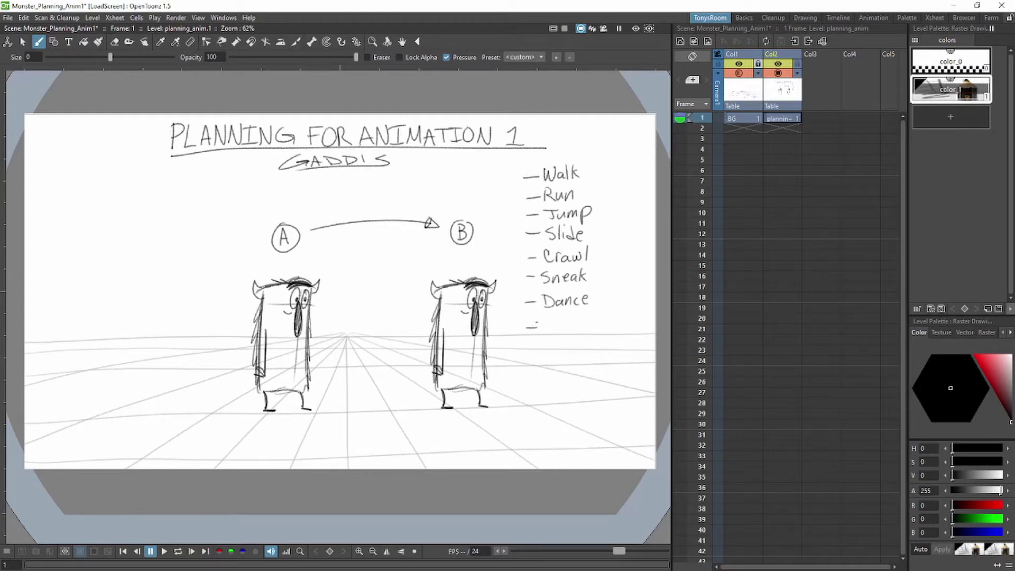
drag(543, 315, 542, 331)
mouse_move(543, 316)
mouse_down()
mouse_move(551, 331)
mouse_move(557, 321)
mouse_move(572, 330)
mouse_move(542, 348)
mouse_up()
drag(546, 341, 545, 357)
drag(545, 340, 554, 348)
drag(563, 339, 568, 355)
drag(572, 344, 573, 353)
drag(569, 342, 569, 342)
drag(531, 375, 608, 379)
drag(611, 367, 613, 379)
drag(621, 368, 621, 379)
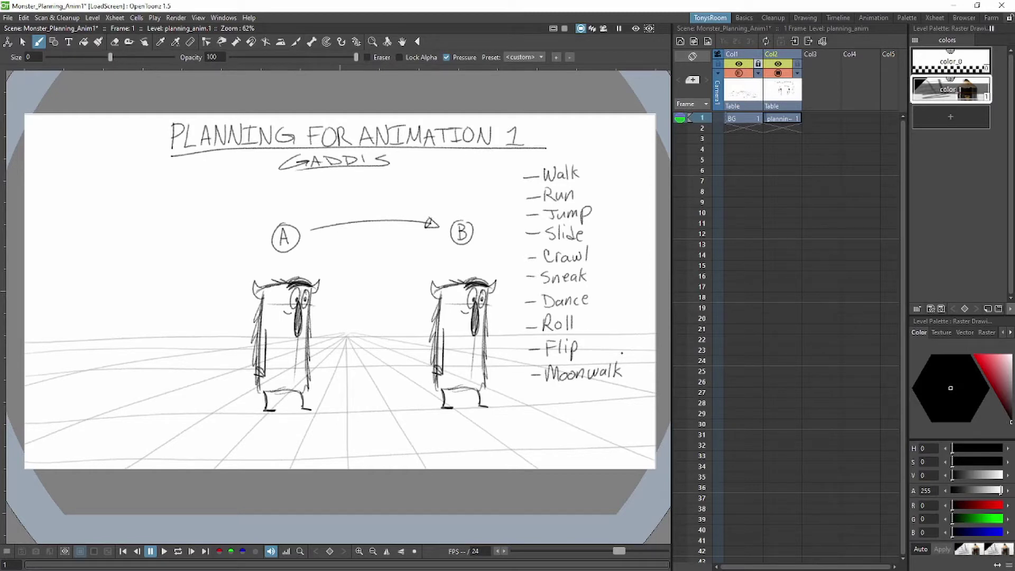
Step: Add the dashed entries Fly and Melt below Moonwalk in the handwritten list
mouse_move(532, 399)
mouse_down()
mouse_move(546, 405)
mouse_move(558, 391)
mouse_up()
drag(547, 400, 563, 403)
mouse_move(565, 395)
mouse_down()
mouse_move(567, 412)
mouse_move(546, 423)
mouse_move(572, 419)
mouse_move(580, 429)
mouse_up()
drag(584, 413, 585, 429)
drag(582, 418, 590, 417)
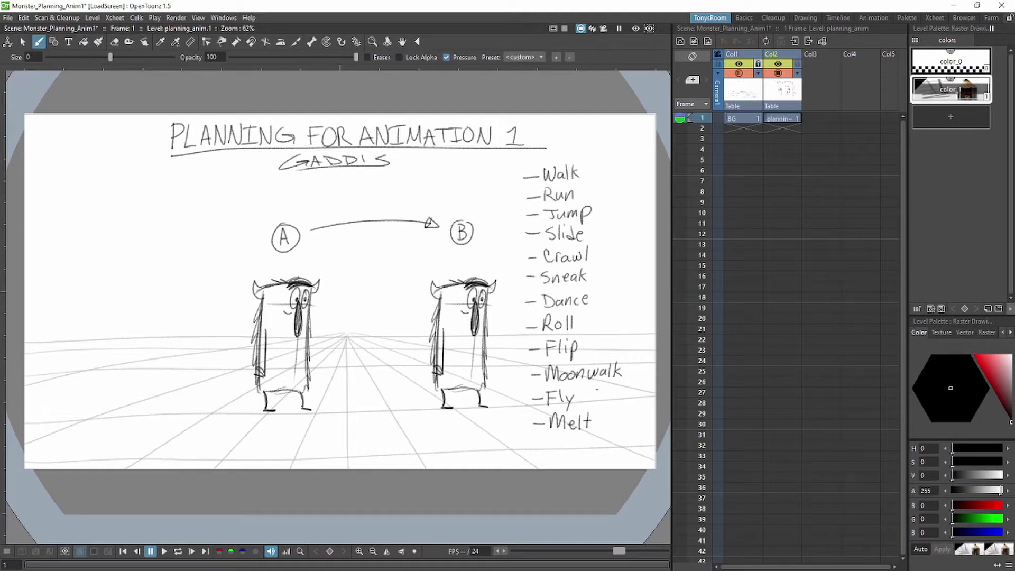
Step: Handwrite the final dashed entry Teleport/Magic at the end of the movement list
mouse_move(534, 444)
mouse_down()
mouse_move(553, 449)
mouse_move(561, 437)
mouse_up()
drag(561, 444, 572, 448)
drag(575, 443, 584, 445)
mouse_move(586, 439)
mouse_down()
mouse_move(587, 452)
mouse_move(591, 444)
mouse_up()
drag(599, 440, 615, 447)
drag(610, 439, 621, 437)
mouse_move(627, 422)
mouse_down()
mouse_move(620, 452)
mouse_move(633, 438)
mouse_move(634, 448)
mouse_up()
drag(639, 442, 642, 450)
drag(645, 443, 648, 447)
Step: Undo the last three brush strokes and redo them
key(ctrl+z)
key(ctrl+z)
key(ctrl+z)
key(ctrl+y)
key(ctrl+y)
key(ctrl+y)
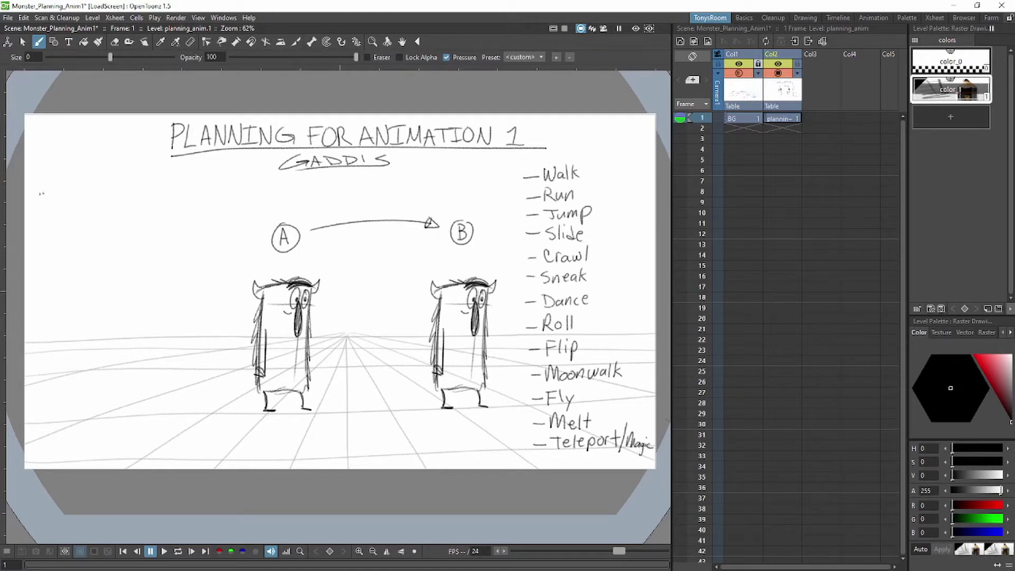
Step: Handwrite the heading THUMBNAILS on the empty side left of the monsters, with a double underline and an asterisk before it
drag(36, 189, 64, 196)
mouse_move(53, 178)
mouse_down()
mouse_move(74, 176)
mouse_move(74, 196)
mouse_move(84, 193)
mouse_up()
mouse_move(74, 186)
mouse_down()
mouse_move(109, 175)
mouse_move(117, 190)
mouse_up()
mouse_move(117, 175)
mouse_down()
mouse_move(130, 189)
mouse_move(144, 170)
mouse_move(156, 182)
mouse_up()
click(132, 186)
drag(165, 173, 170, 188)
click(175, 171)
drag(159, 173, 188, 183)
drag(68, 200, 181, 201)
mouse_move(44, 182)
mouse_down()
mouse_move(50, 191)
mouse_move(39, 200)
mouse_up()
drag(48, 188, 42, 203)
Step: Draw a brush circle around the word Slide in the movement list
key(s)
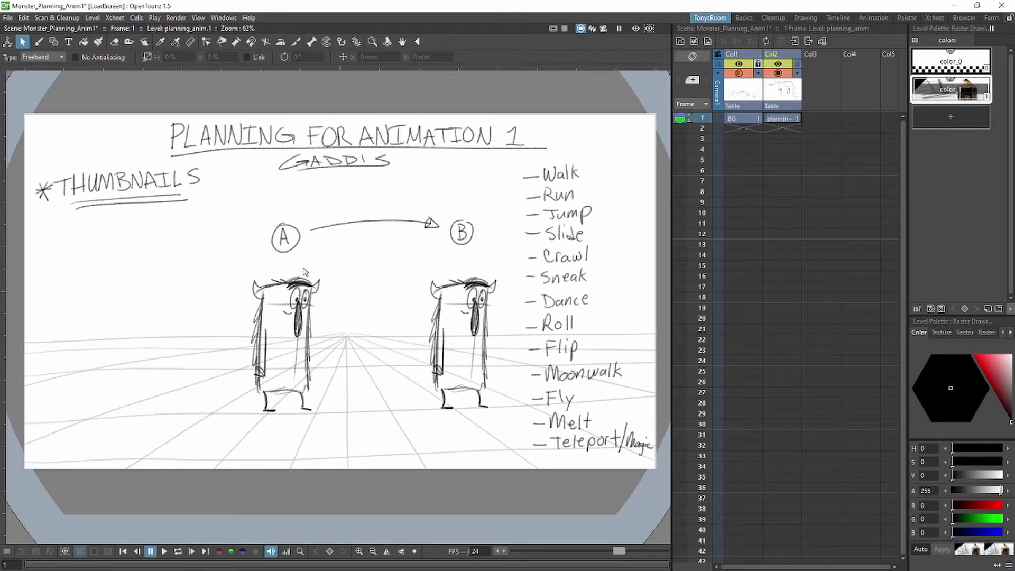
click(38, 41)
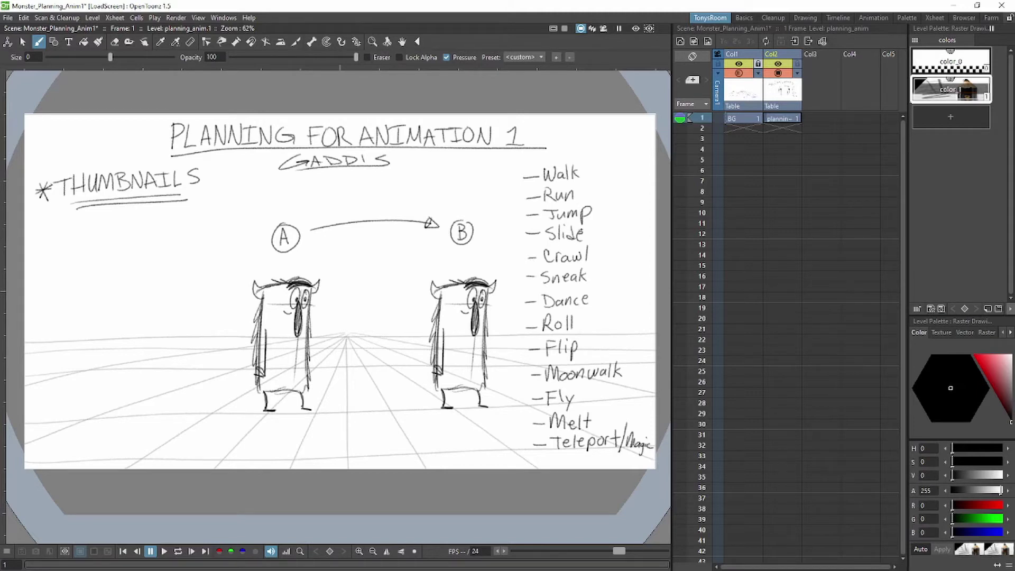
drag(560, 222, 566, 221)
Step: Sketch a small standing monster with horns and legs beneath the THUMBNAILS heading
drag(245, 326, 376, 337)
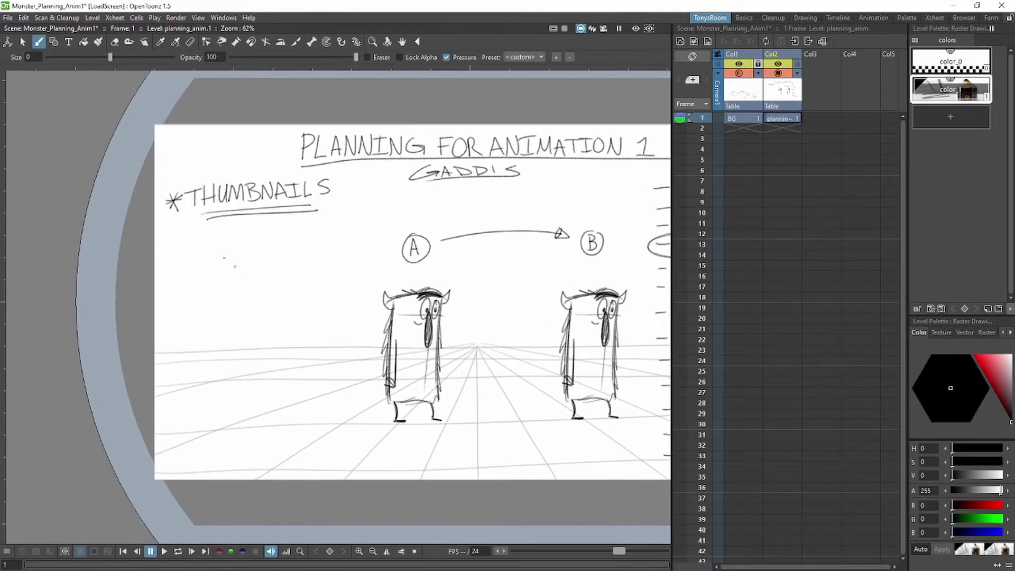
mouse_move(172, 241)
mouse_down()
mouse_move(170, 283)
mouse_move(189, 239)
mouse_move(195, 281)
mouse_up()
mouse_move(187, 242)
mouse_down()
mouse_move(193, 283)
mouse_move(171, 297)
mouse_move(190, 297)
mouse_up()
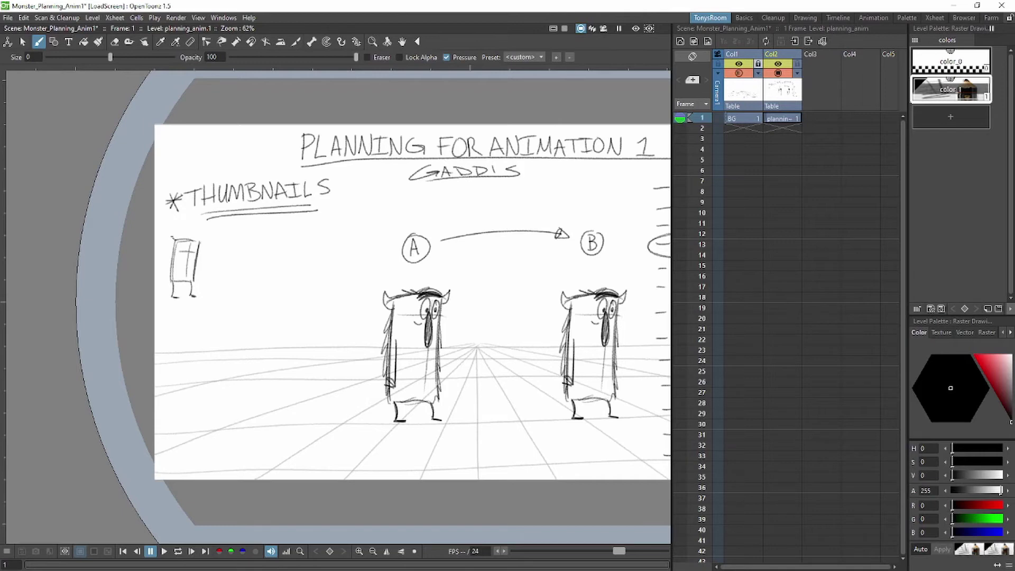
drag(200, 241, 204, 236)
Step: Sketch a second small monster beside the first, with raised arms and one leg stretched far forward
mouse_move(215, 245)
mouse_down()
mouse_move(214, 286)
mouse_move(237, 275)
mouse_move(214, 248)
mouse_up()
mouse_move(211, 247)
mouse_down()
mouse_move(234, 244)
mouse_move(198, 265)
mouse_move(250, 255)
mouse_move(228, 276)
mouse_move(231, 255)
mouse_move(218, 296)
mouse_move(285, 293)
mouse_move(212, 240)
mouse_up()
drag(233, 252, 239, 244)
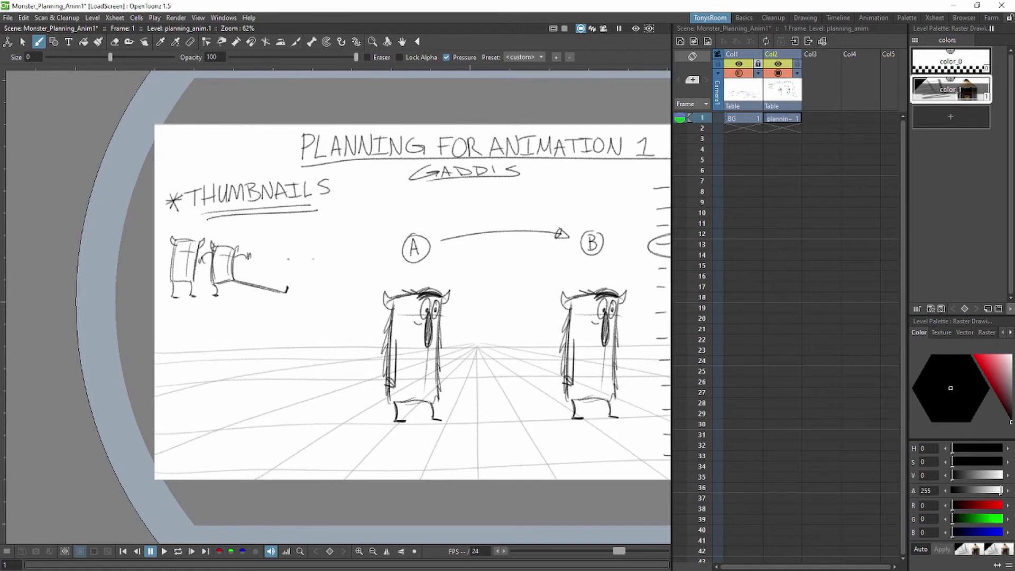
Step: Draw a horizontal motion arrow beneath the THUMBNAILS heading and write "ziiiip" at its tip
drag(253, 234, 320, 231)
mouse_move(307, 226)
mouse_down()
mouse_move(321, 230)
mouse_move(303, 238)
mouse_move(337, 227)
mouse_up()
drag(342, 222, 379, 230)
Step: Sketch a third thumbnail of the monster's body stretched horizontally beneath the arrow, with trailing lines, a horn and a leg
mouse_move(278, 251)
mouse_down()
mouse_move(280, 276)
mouse_move(353, 252)
mouse_move(315, 279)
mouse_move(284, 277)
mouse_move(274, 242)
mouse_move(264, 249)
mouse_move(355, 250)
mouse_move(280, 263)
mouse_move(336, 256)
mouse_move(309, 263)
mouse_up()
mouse_move(292, 265)
mouse_down()
mouse_move(332, 258)
mouse_move(260, 294)
mouse_up()
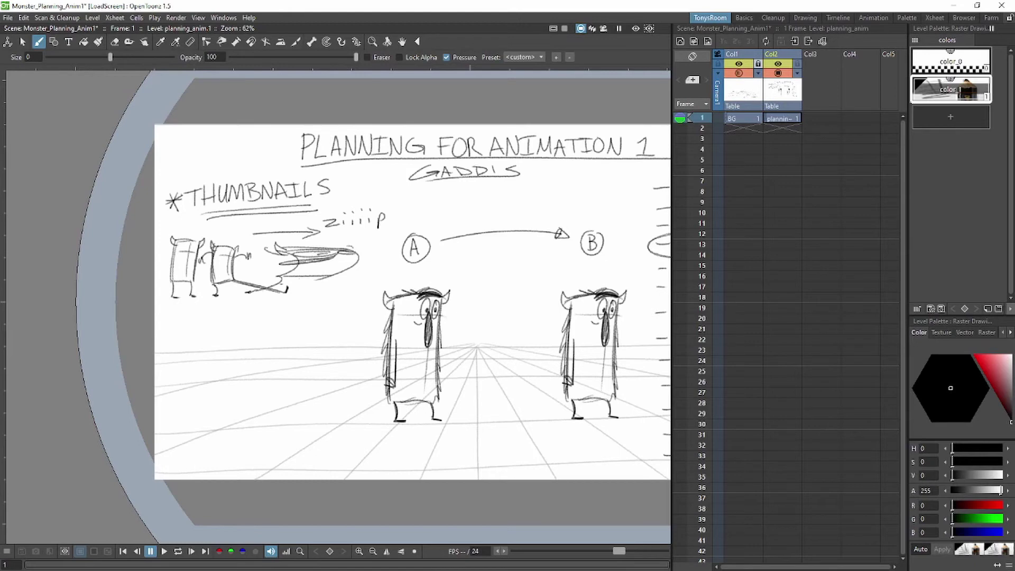
drag(322, 277, 342, 291)
drag(297, 261, 277, 271)
drag(281, 268, 263, 273)
drag(354, 243, 342, 246)
Step: Start a second thumbnail row with a vibrating monster of fanned-out repeated outlines, adding motion lines above its head
mouse_move(186, 373)
mouse_down()
mouse_move(187, 394)
mouse_move(206, 395)
mouse_up()
drag(219, 341, 203, 376)
mouse_move(194, 327)
mouse_down()
mouse_move(184, 376)
mouse_move(221, 333)
mouse_move(191, 321)
mouse_move(227, 324)
mouse_move(208, 372)
mouse_move(181, 373)
mouse_up()
drag(186, 333, 175, 375)
mouse_move(186, 337)
mouse_down()
mouse_move(172, 361)
mouse_move(182, 366)
mouse_up()
mouse_move(194, 326)
mouse_down()
mouse_move(178, 339)
mouse_move(172, 377)
mouse_move(167, 345)
mouse_move(168, 372)
mouse_up()
drag(179, 356, 173, 373)
drag(231, 340, 207, 375)
mouse_move(229, 342)
mouse_down()
mouse_move(242, 334)
mouse_move(211, 372)
mouse_up()
drag(197, 347, 217, 342)
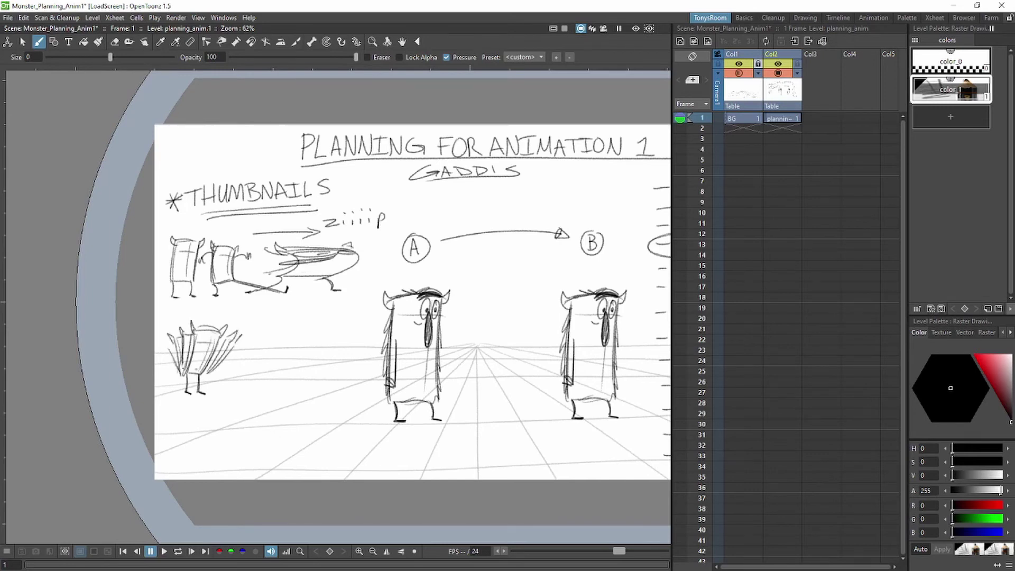
drag(189, 306, 223, 309)
Step: Sketch a settled, upright monster with horns and legs beside the vibrating thumbnail
mouse_move(198, 314)
mouse_down()
mouse_move(217, 313)
mouse_move(263, 345)
mouse_move(263, 374)
mouse_up()
mouse_move(284, 328)
mouse_down()
mouse_move(286, 375)
mouse_move(263, 375)
mouse_move(285, 327)
mouse_up()
mouse_move(264, 378)
mouse_down()
mouse_move(265, 396)
mouse_move(286, 395)
mouse_move(272, 397)
mouse_up()
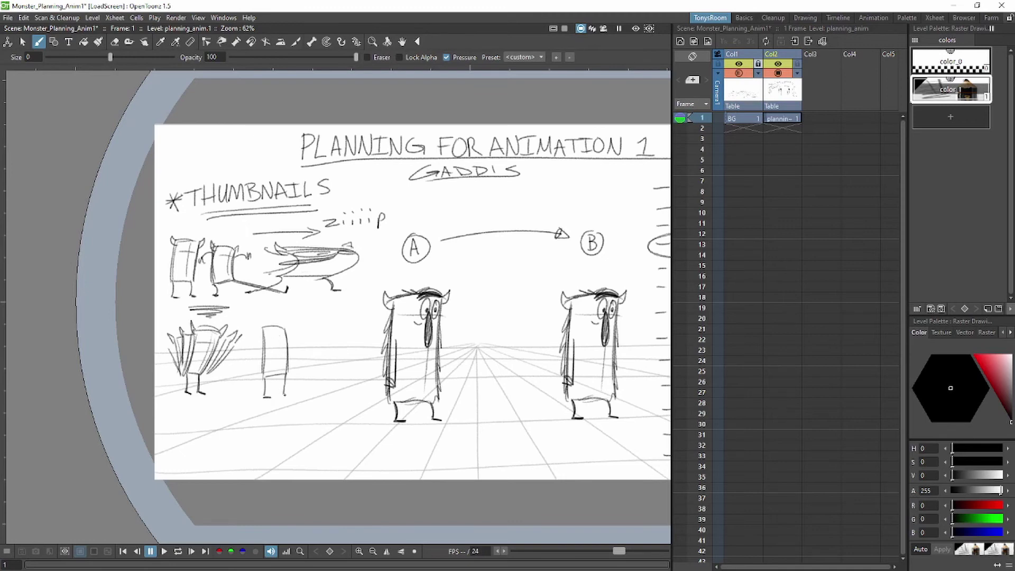
mouse_move(280, 331)
mouse_down()
mouse_move(281, 370)
mouse_move(284, 342)
mouse_move(259, 321)
mouse_up()
mouse_move(282, 333)
mouse_down()
mouse_move(284, 320)
mouse_move(266, 375)
mouse_up()
Step: Draw an upward arrow beneath the vibrating monster and write the timing note "on 1's" below it
mouse_move(195, 405)
mouse_down()
mouse_move(194, 428)
mouse_move(194, 403)
mouse_up()
drag(181, 441, 179, 443)
drag(185, 446, 193, 454)
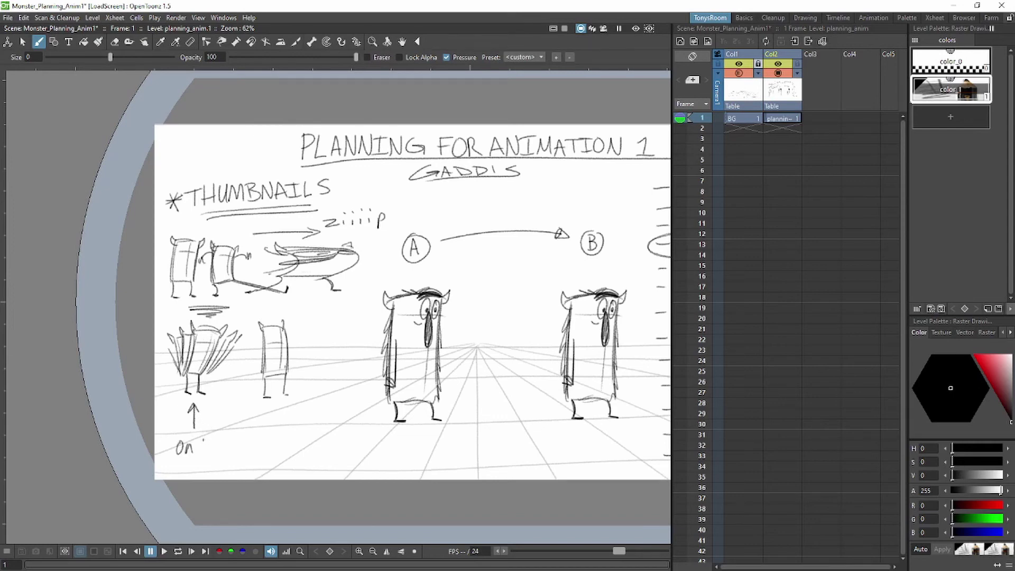
drag(203, 436, 210, 436)
drag(207, 437, 207, 451)
drag(204, 452, 213, 438)
drag(223, 436, 218, 443)
Step: Label the second thumbnail with an underlined "Hold" and the first with a circled "start"
drag(214, 227, 215, 238)
drag(214, 232, 219, 232)
mouse_move(218, 226)
mouse_down()
mouse_move(228, 236)
mouse_move(234, 222)
mouse_move(240, 236)
mouse_up()
drag(175, 222, 181, 223)
drag(185, 223, 194, 228)
drag(191, 223, 199, 218)
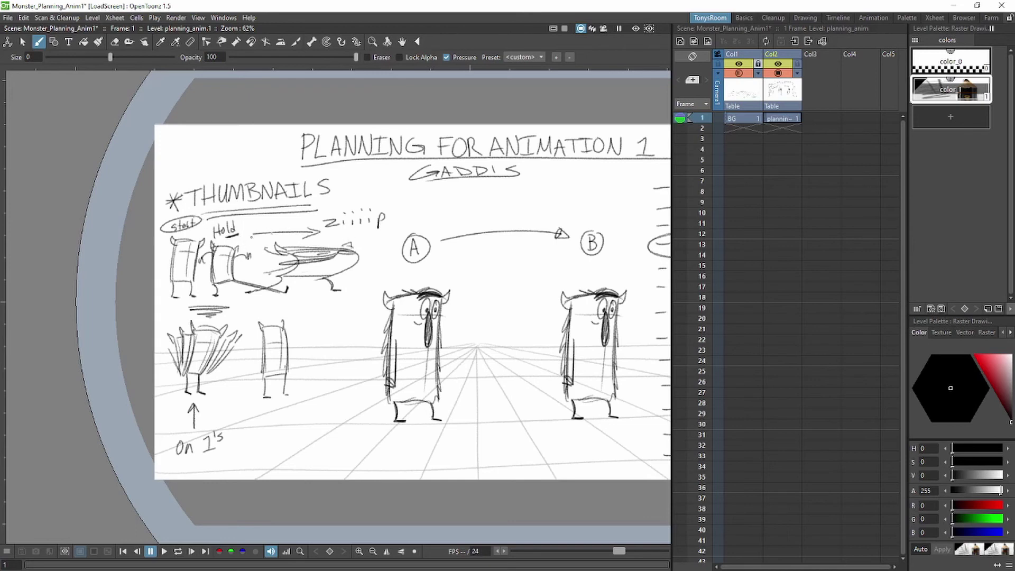
Step: Retrace the motion arrow leading to "ziiiip" with heavier strokes
drag(252, 237, 315, 232)
drag(307, 228, 318, 232)
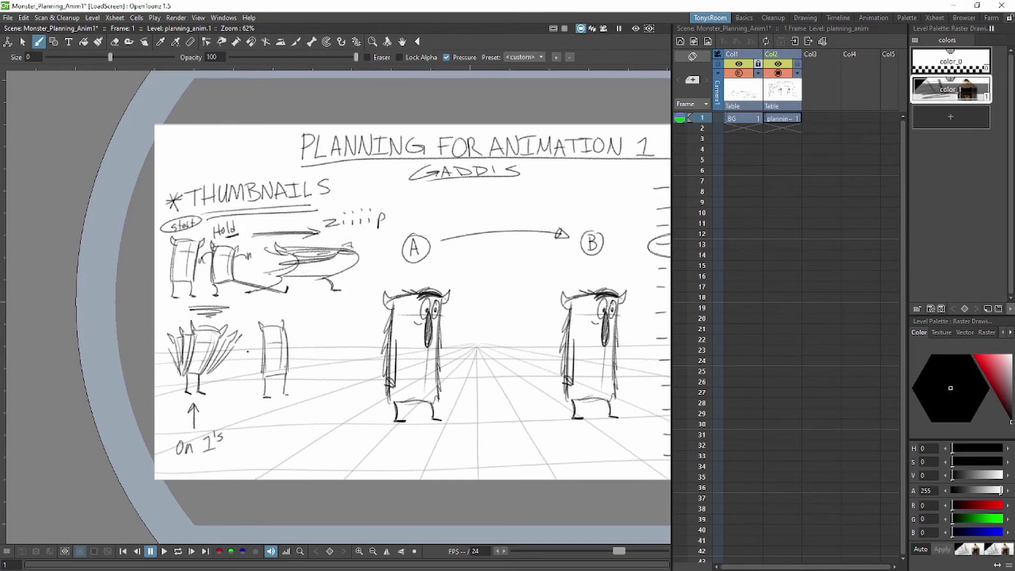